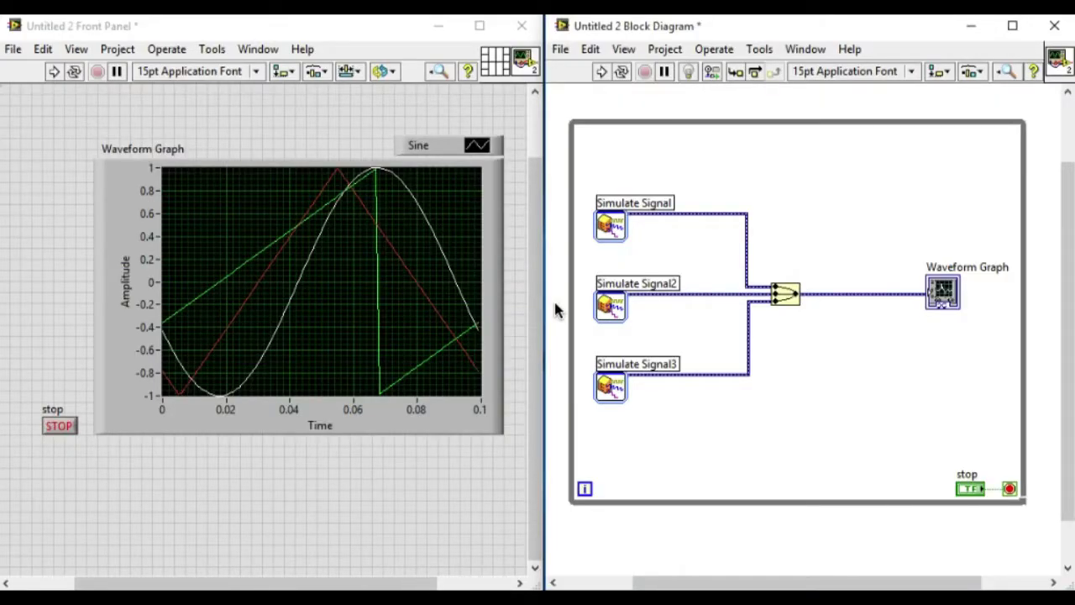
# Run the VI briefly and abort it so the graph shows fresh sine, triangle and sawtooth traces.
pyautogui.click(603, 72)
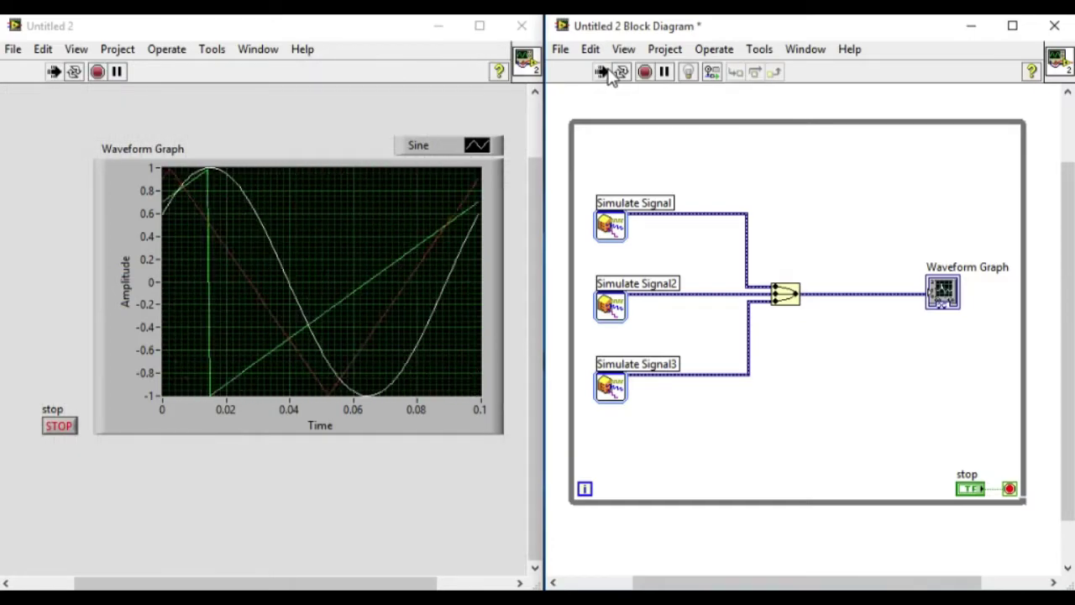
pyautogui.click(645, 72)
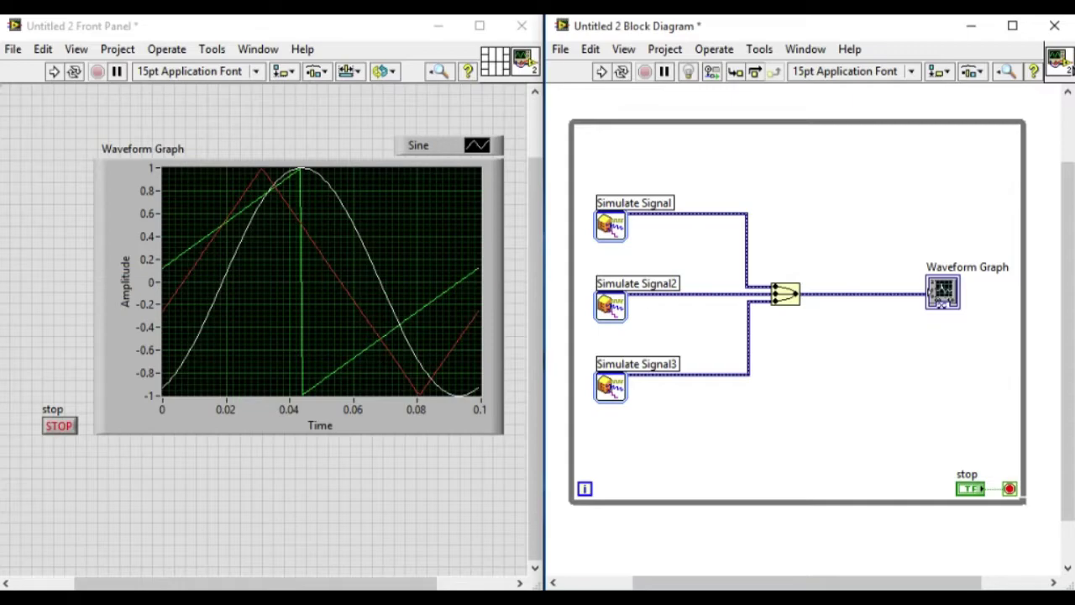
# In the Icon Editor, delete the default VI Icon layer.
pyautogui.doubleClick(1063, 69)
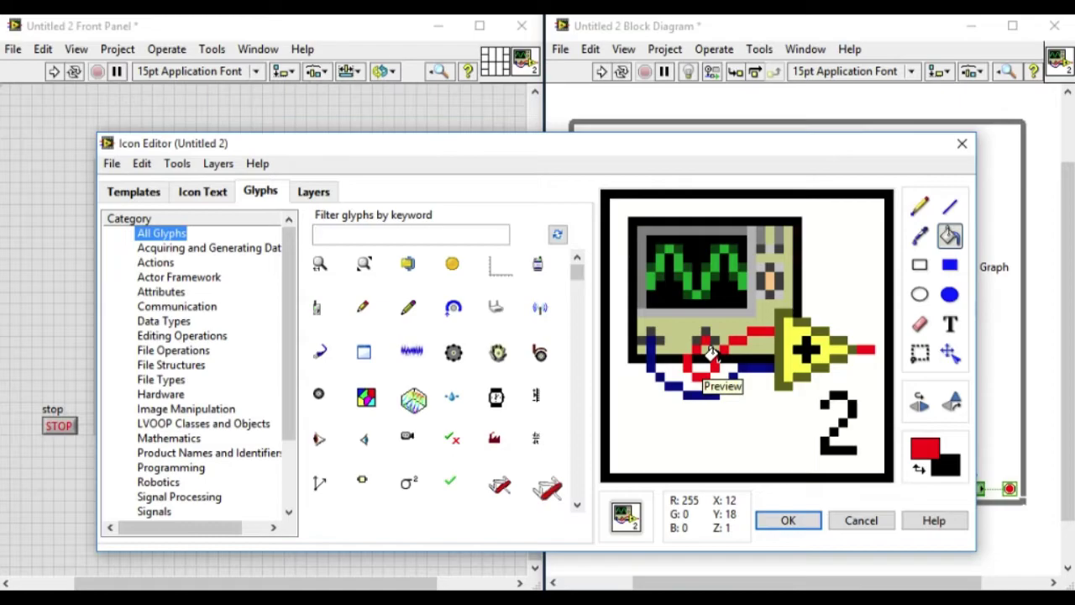
pyautogui.click(319, 191)
pyautogui.click(190, 321)
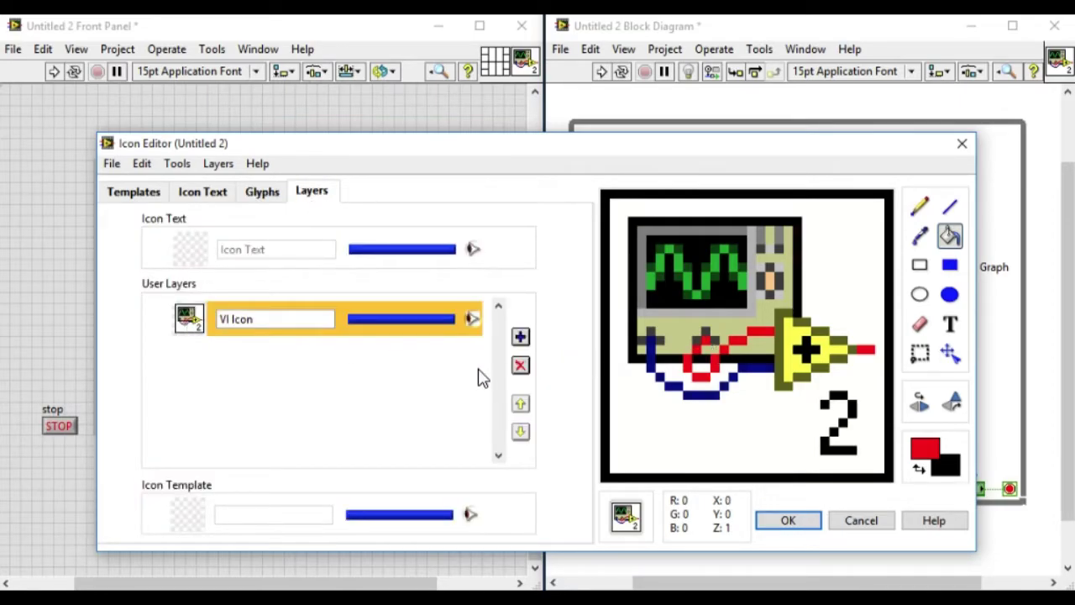
pyautogui.click(521, 366)
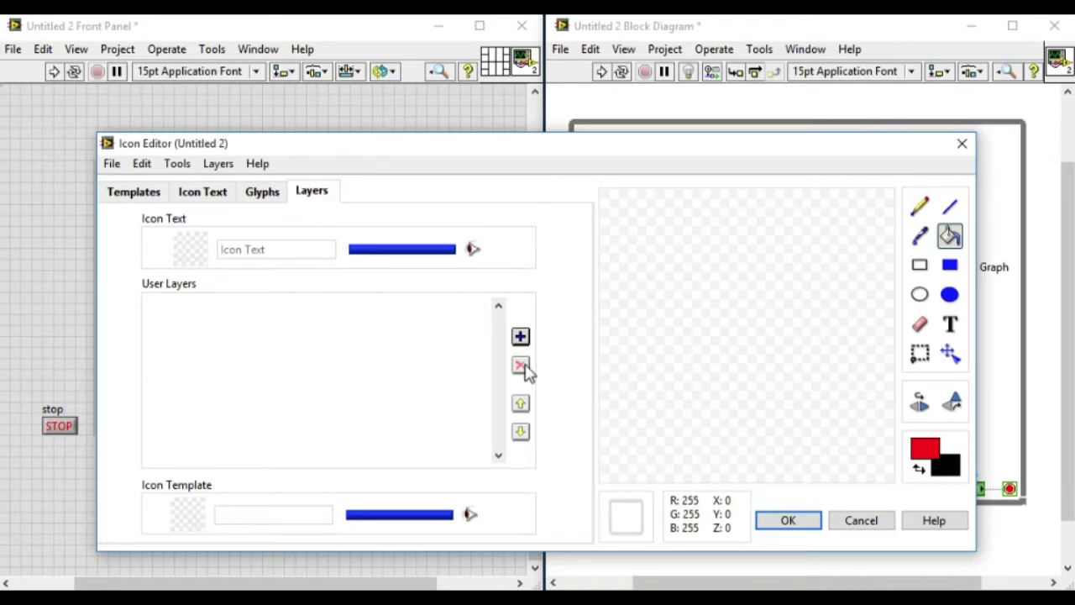
# Draw a black rectangle border around the whole icon on a layer named Border.
pyautogui.click(921, 267)
pyautogui.click(920, 470)
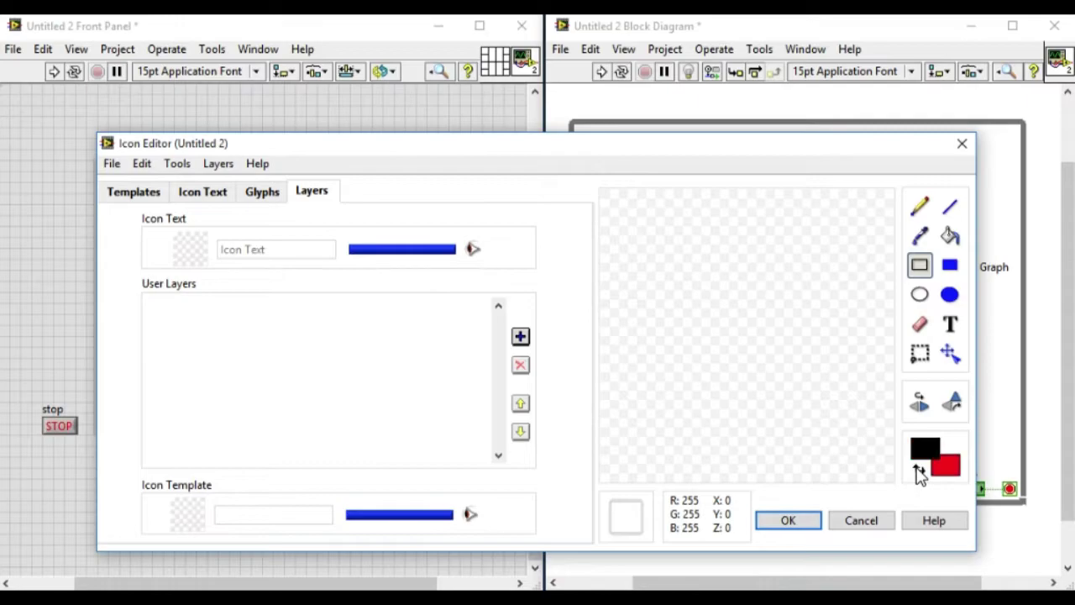
pyautogui.doubleClick(923, 274)
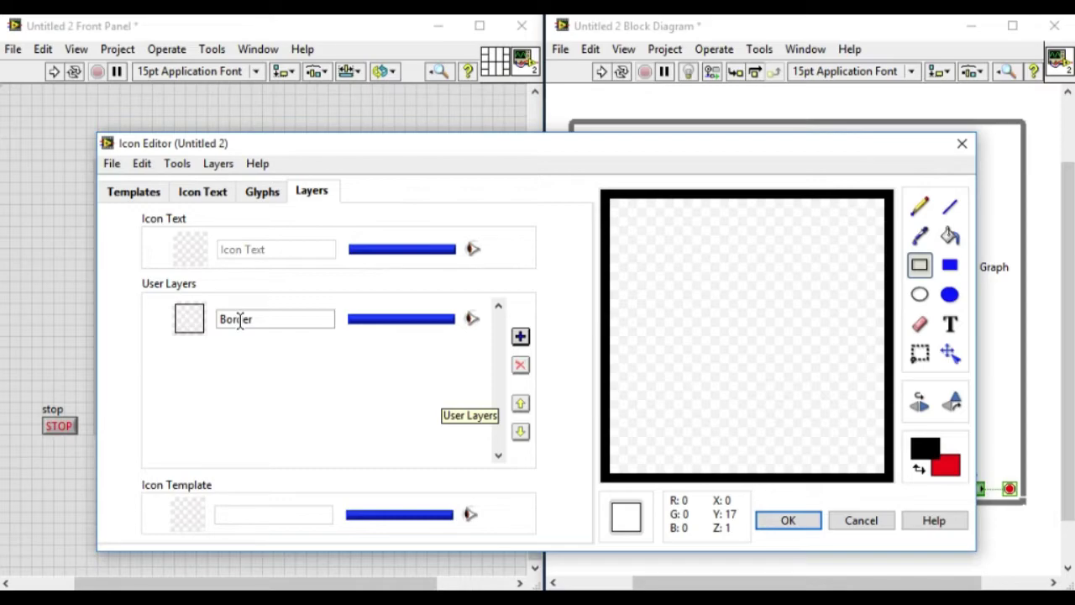
# Set the icon text to SIGNAL on line 1 and GEN on line 2, then apply the icon.
pyautogui.click(202, 192)
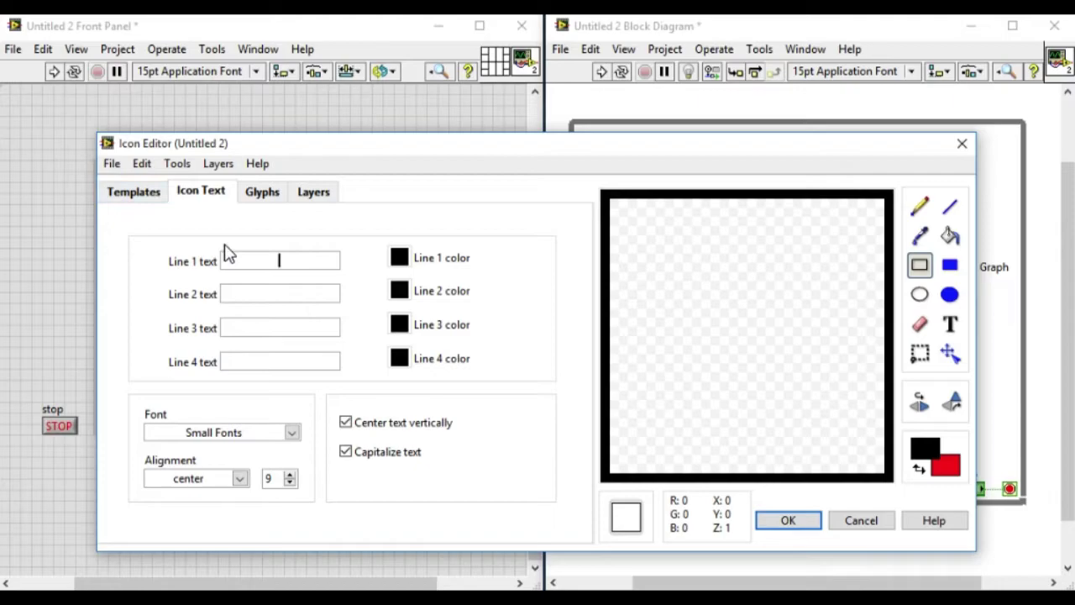
pyautogui.write('sign')
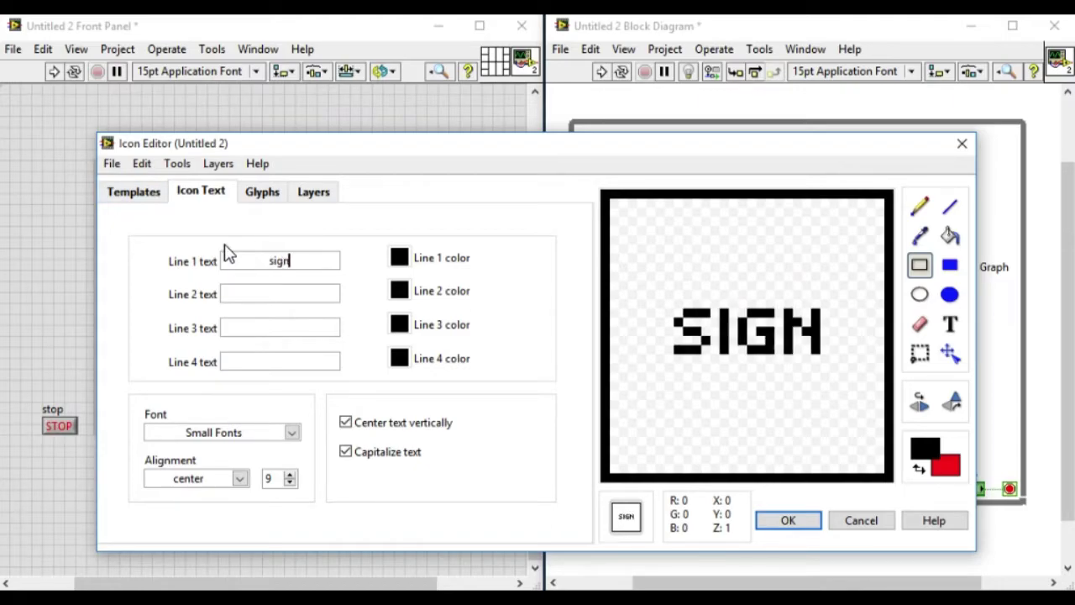
pyautogui.write('al')
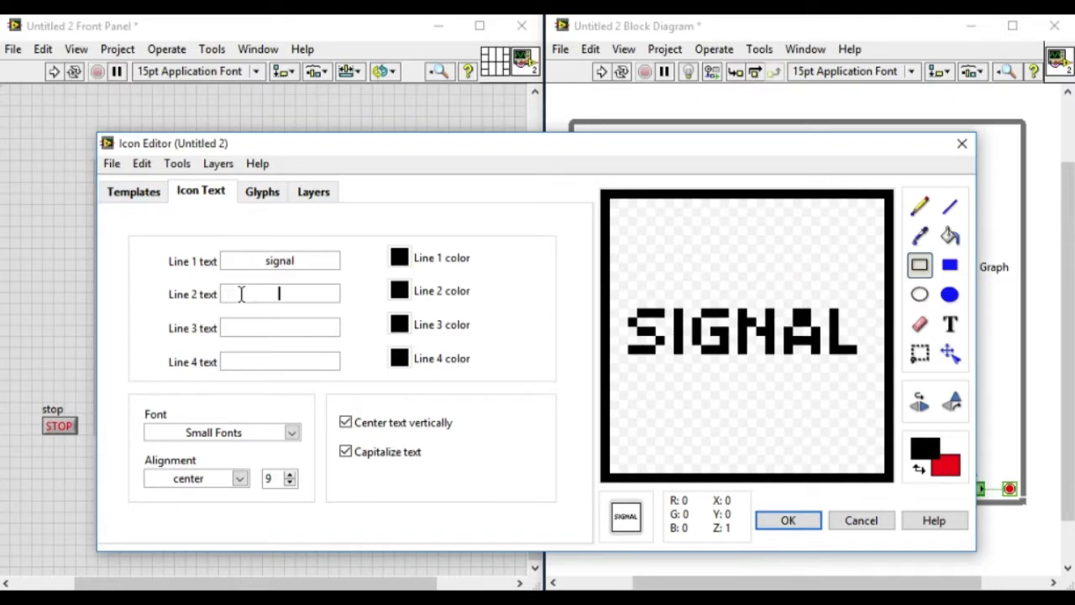
pyautogui.write('ge')
pyautogui.press('BackSpace')
pyautogui.press('BackSpace')
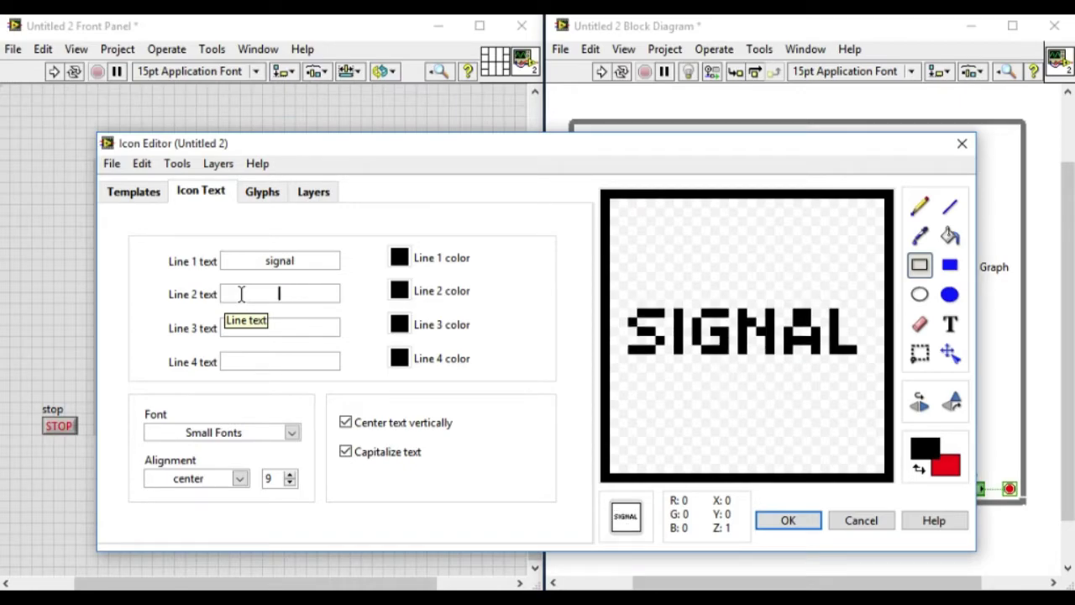
pyautogui.write('gen')
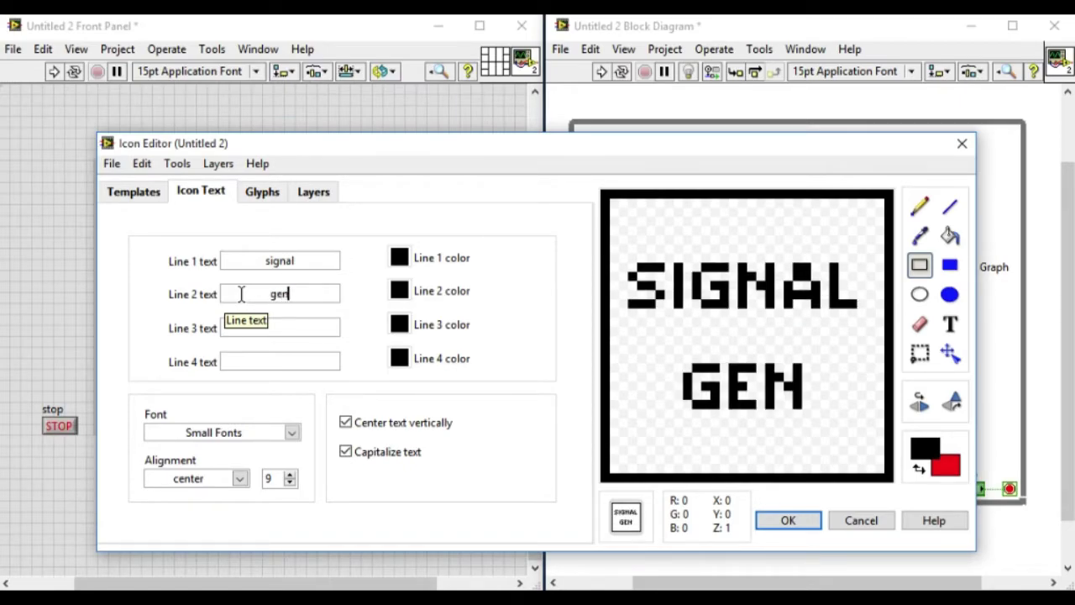
pyautogui.click(790, 521)
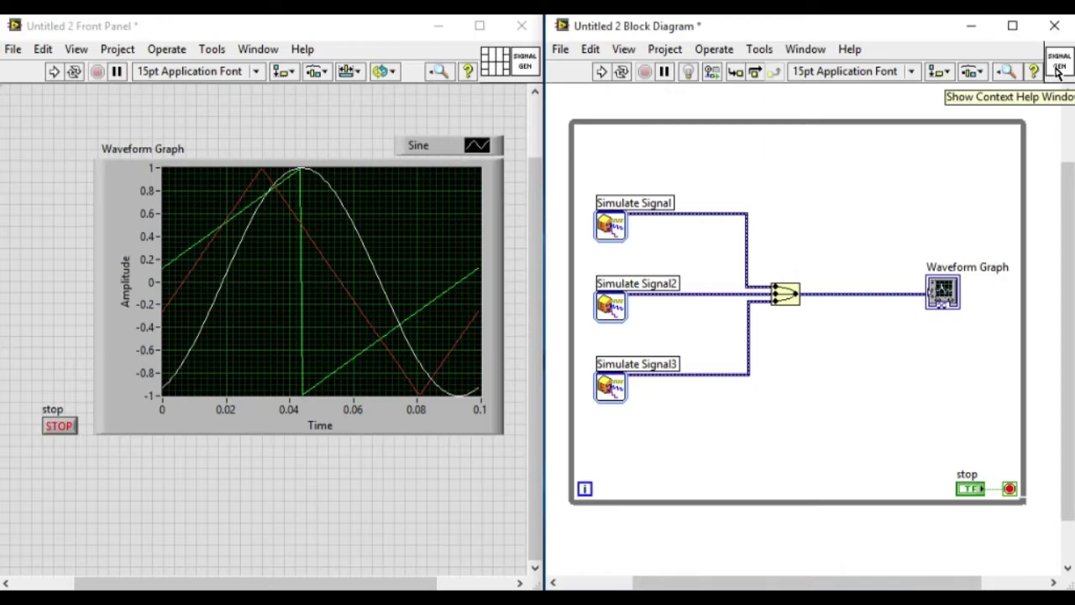
# Reopen the Icon Editor and clear the SIGNAL and GEN text lines.
pyautogui.doubleClick(1058, 68)
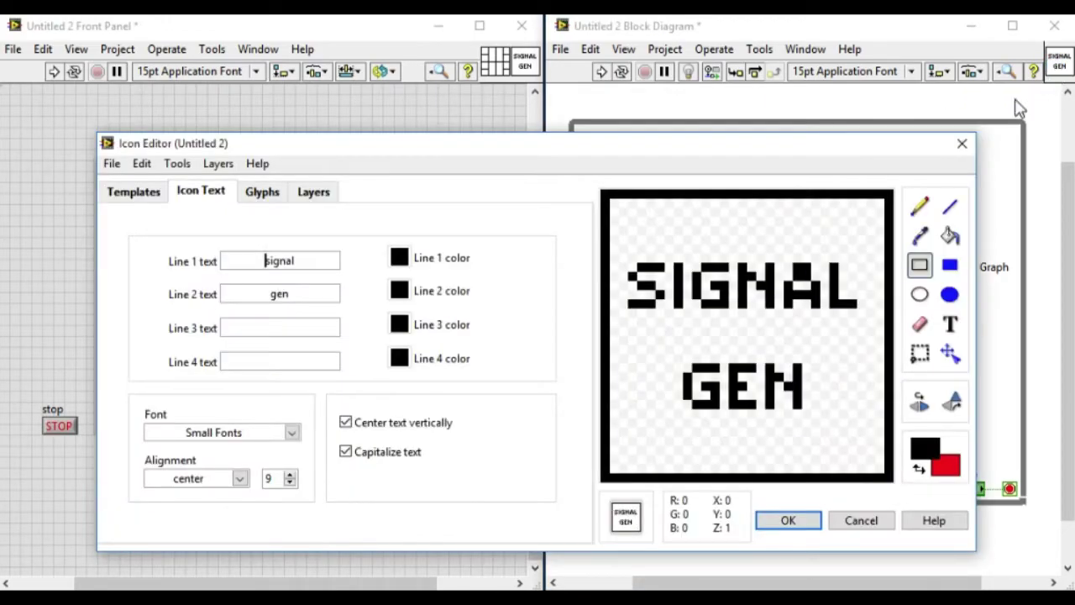
pyautogui.moveTo(290, 294); pyautogui.dragTo(211, 303)
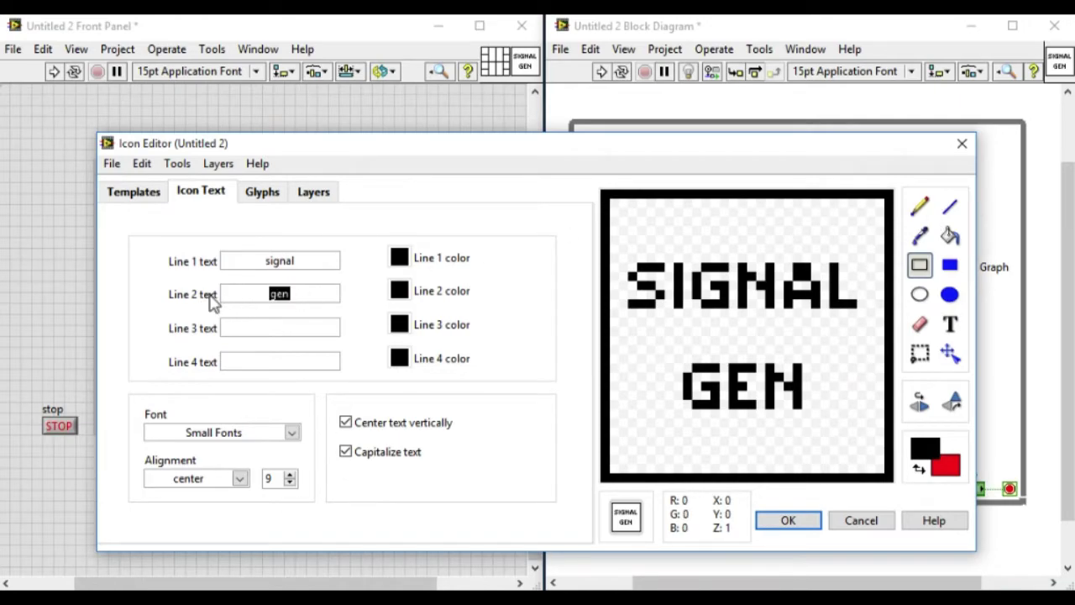
pyautogui.press('BackSpace')
pyautogui.moveTo(303, 261); pyautogui.dragTo(159, 266)
pyautogui.press('BackSpace')
# Enter MIXED, SIGNAL and GEN as icon text lines 1–3.
pyautogui.write('m')
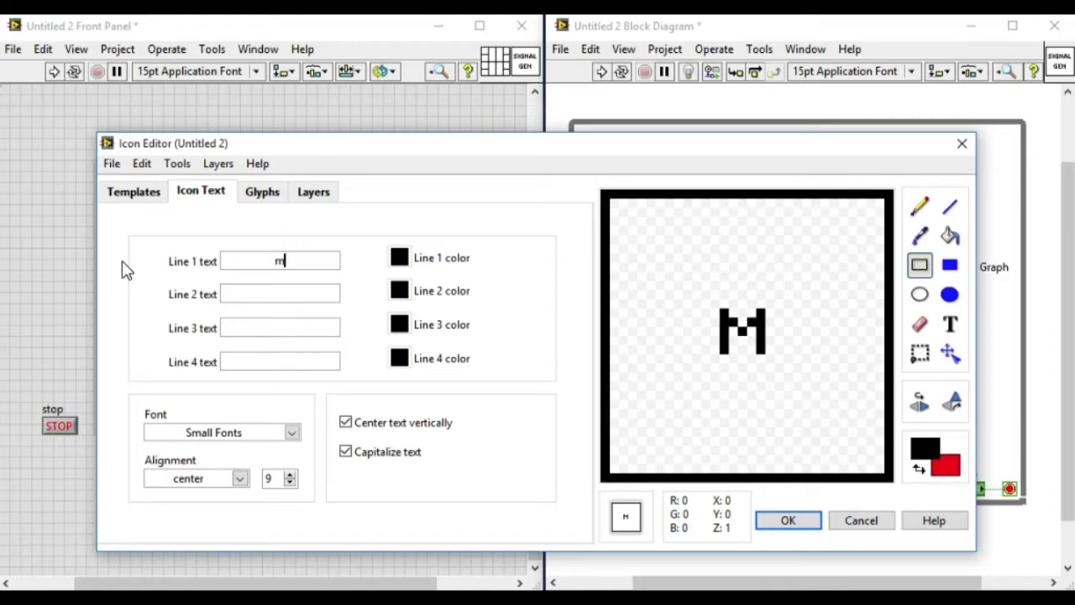
pyautogui.write('ised')
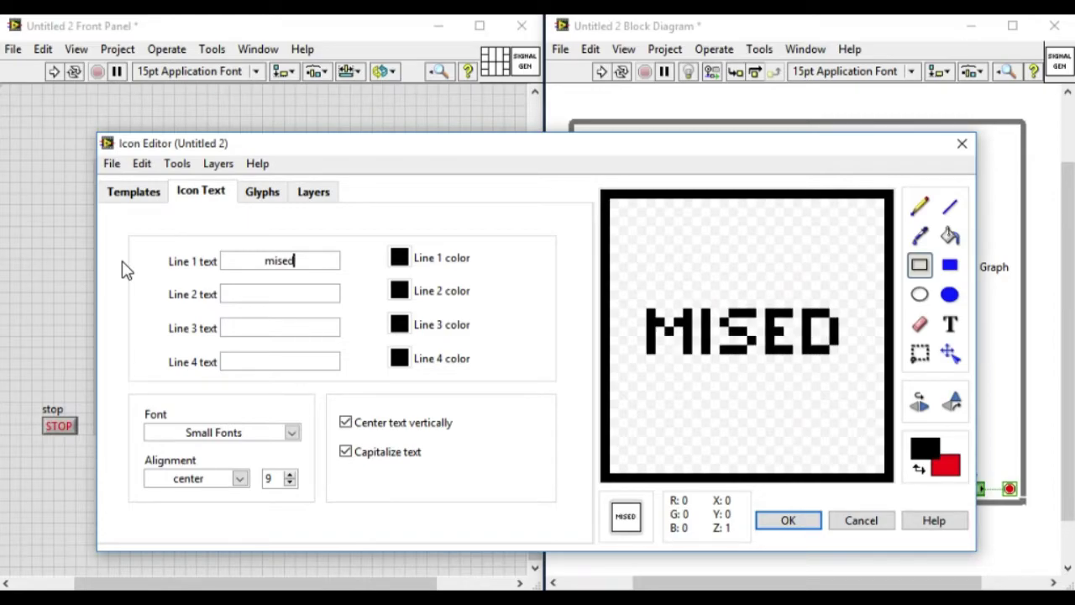
pyautogui.press('BackSpace')
pyautogui.press('BackSpace')
pyautogui.press('BackSpace')
pyautogui.write('xed')
pyautogui.press('Tab')
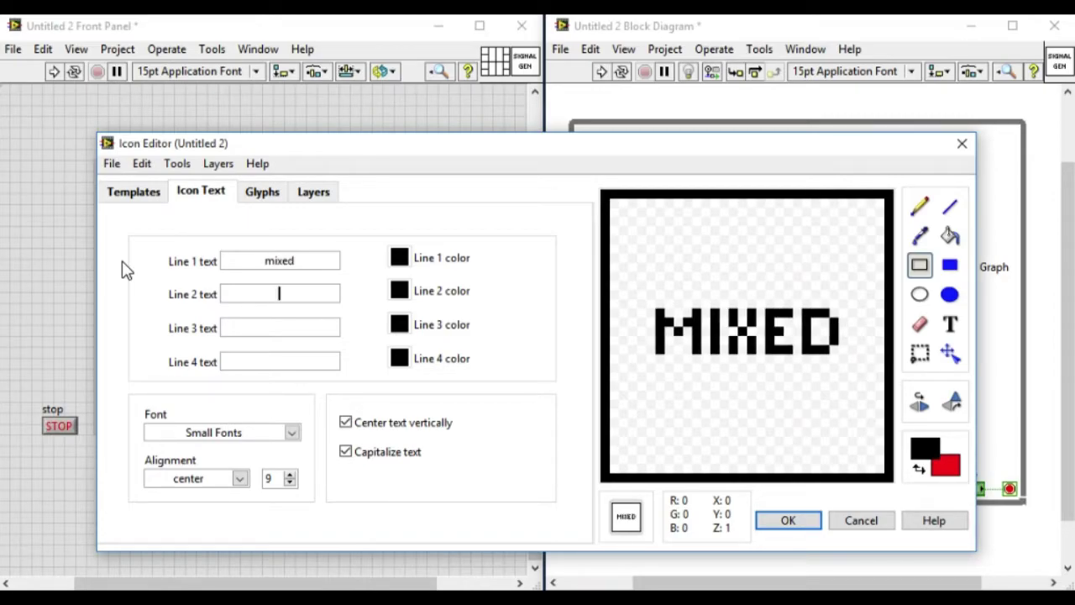
pyautogui.write('signal')
pyautogui.press('Tab')
pyautogui.write('gen')
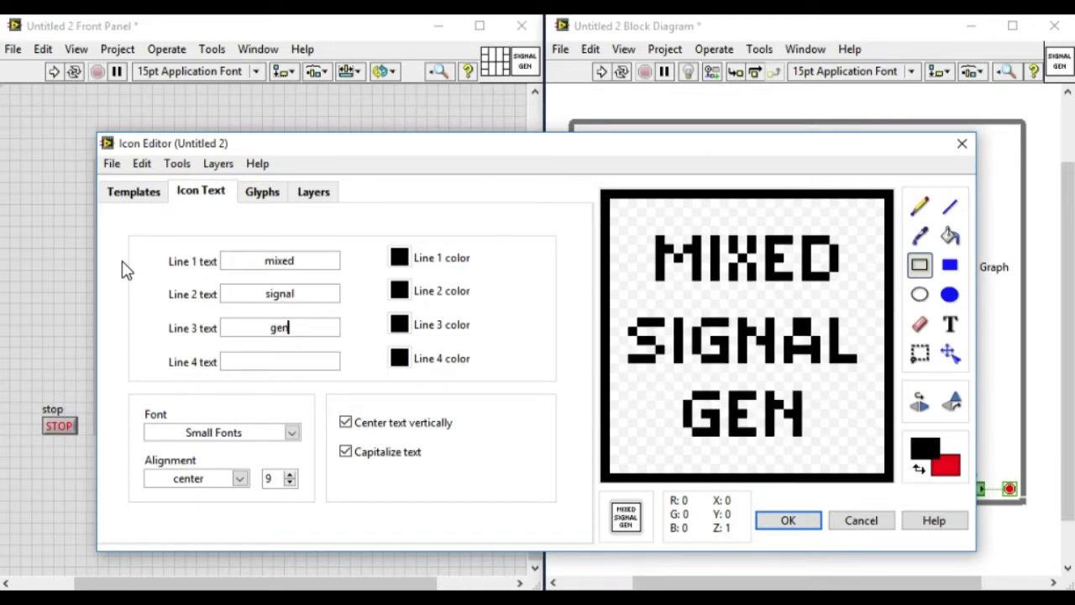
# Apply the three-line MIXED SIGNAL GEN icon, then reopen the Icon Editor.
pyautogui.click(779, 527)
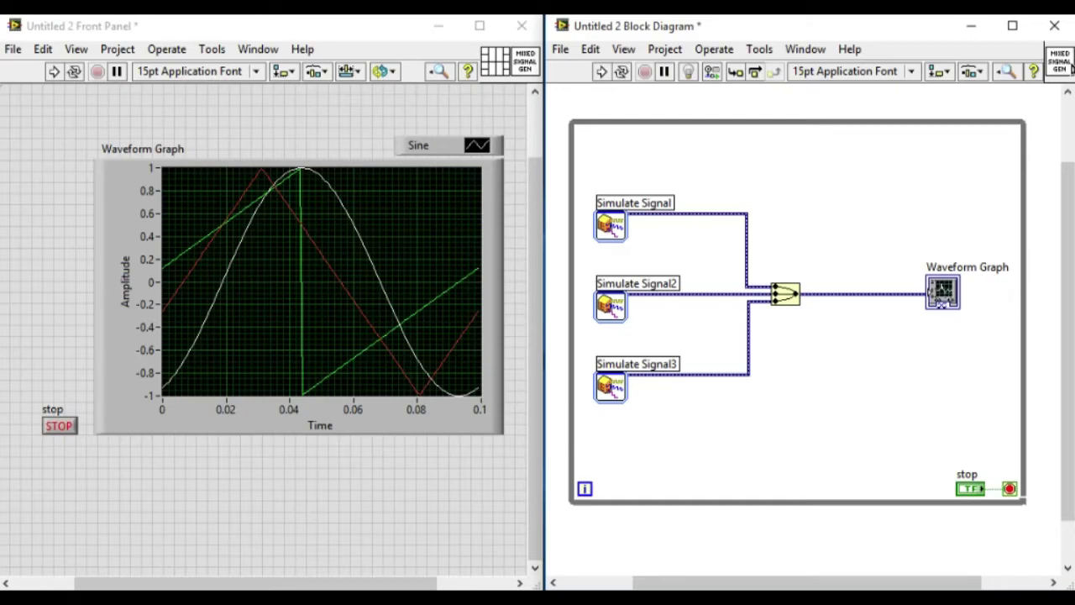
pyautogui.click(1057, 63)
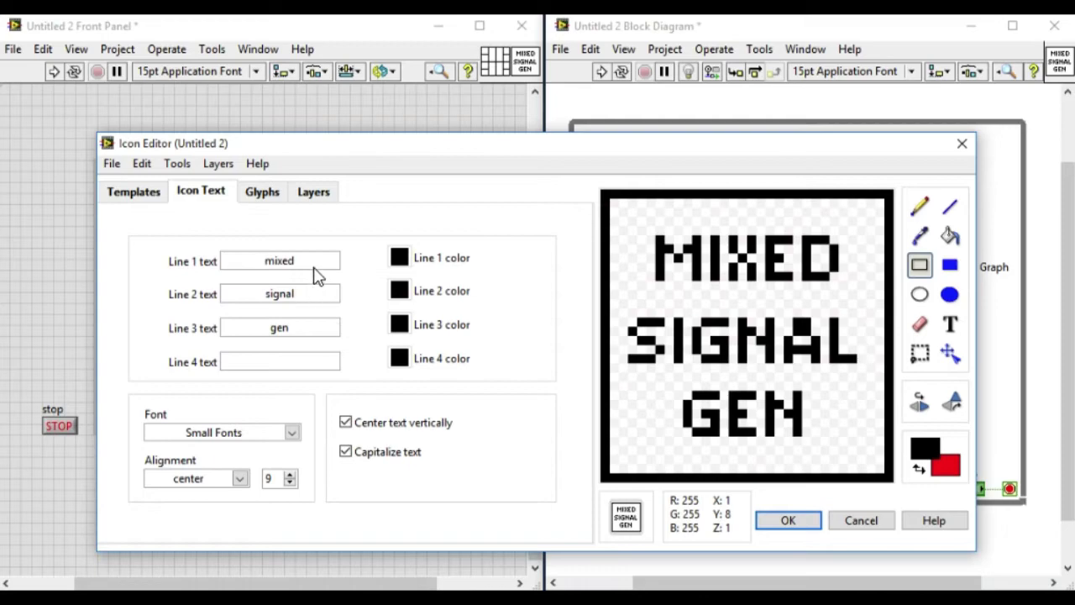
# Delete all three icon text lines, leaving only the empty black border.
pyautogui.doubleClick(311, 267)
pyautogui.press('BackSpace')
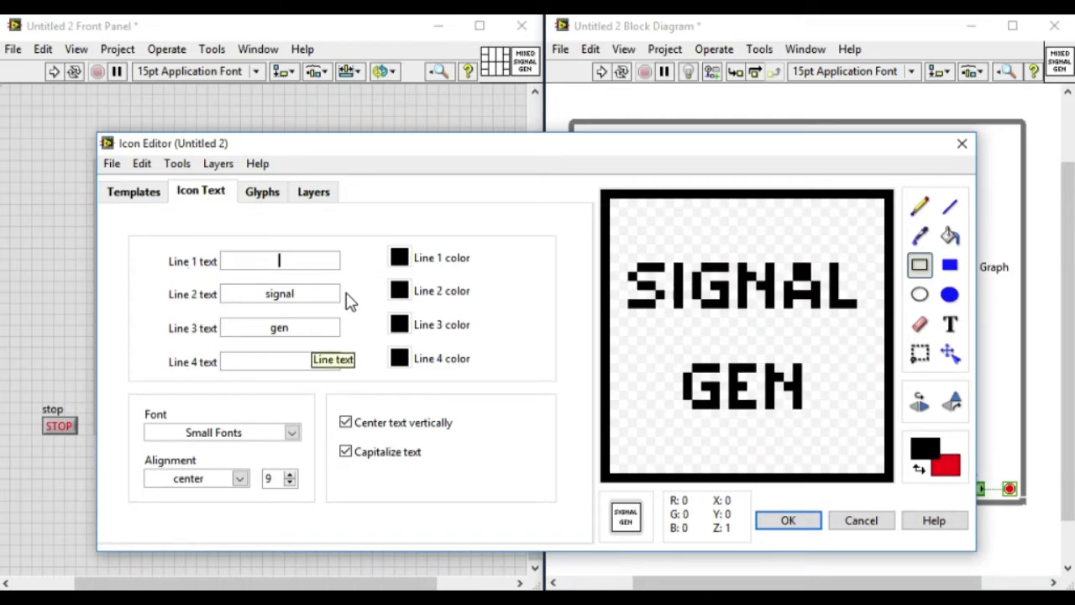
pyautogui.moveTo(317, 294); pyautogui.dragTo(149, 299)
pyautogui.press('BackSpace')
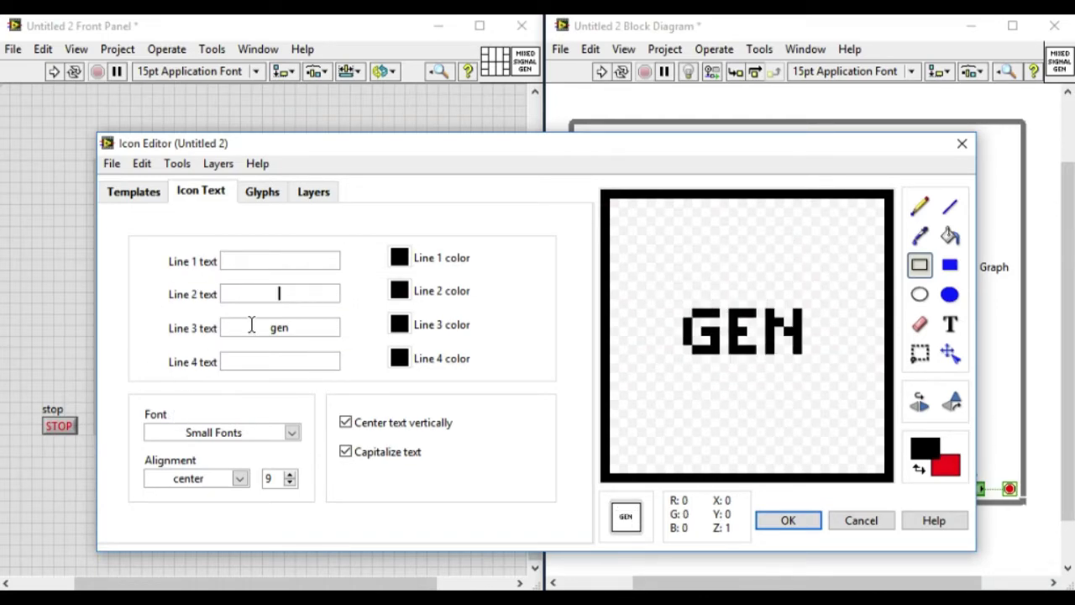
pyautogui.moveTo(297, 327); pyautogui.dragTo(235, 327)
pyautogui.press('BackSpace')
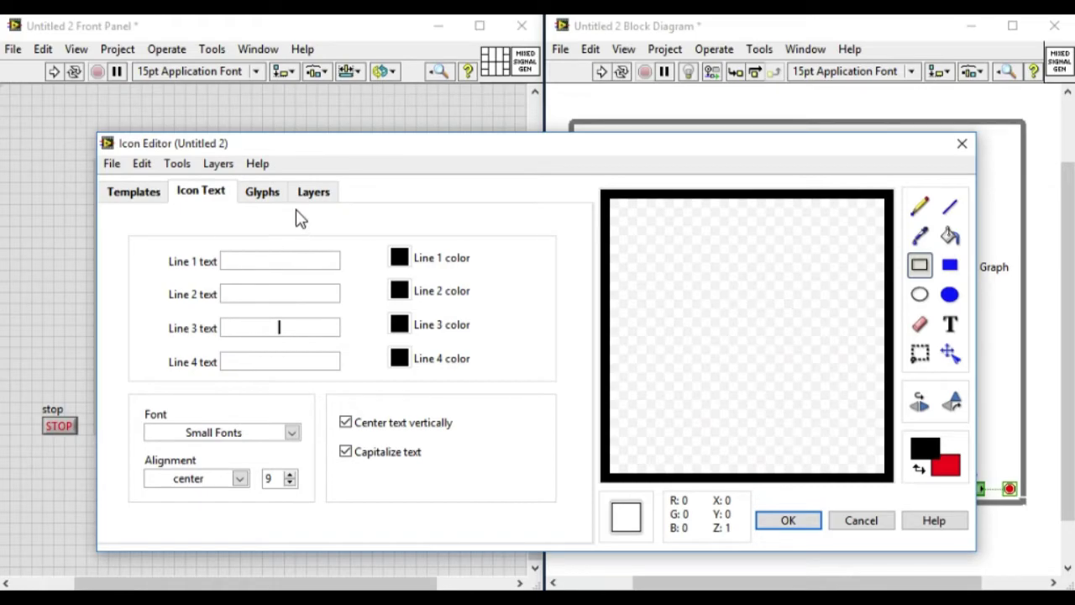
# Go to the glyph library and try the keyword 'sig'.
pyautogui.click(267, 196)
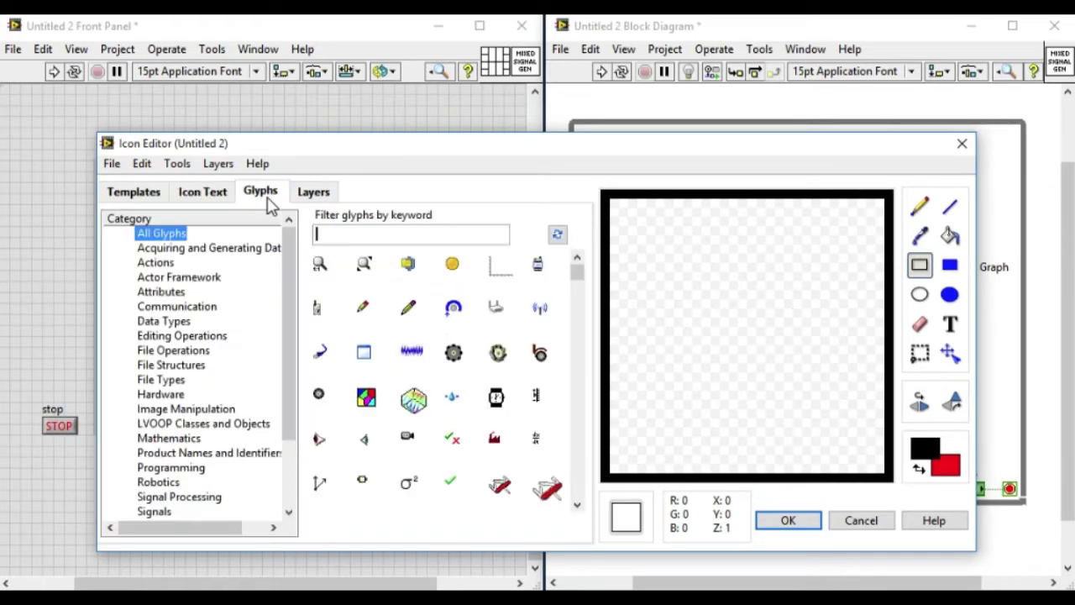
pyautogui.click(313, 200)
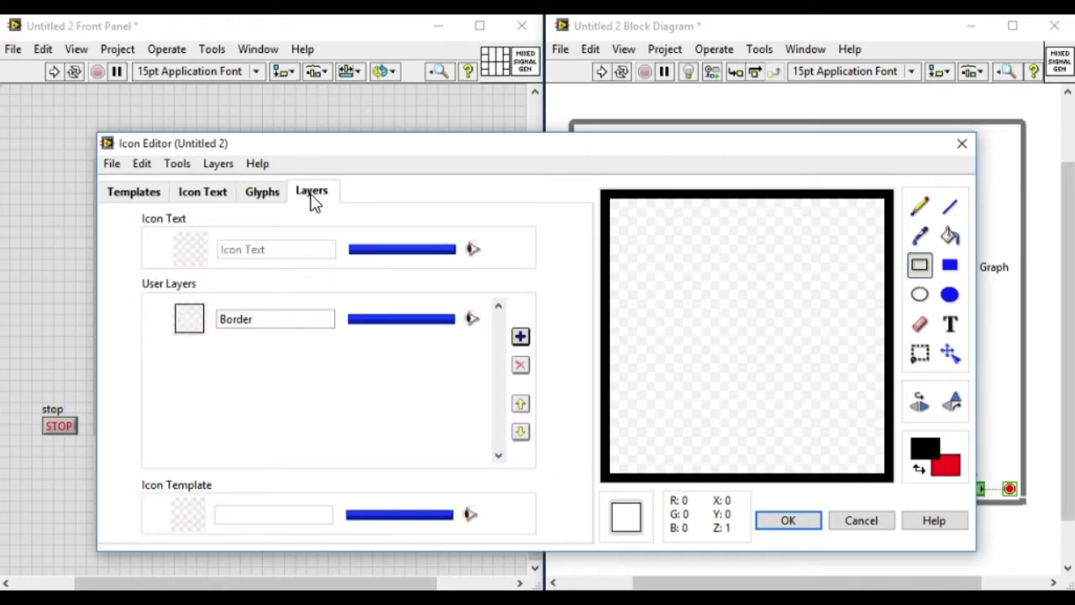
pyautogui.click(260, 194)
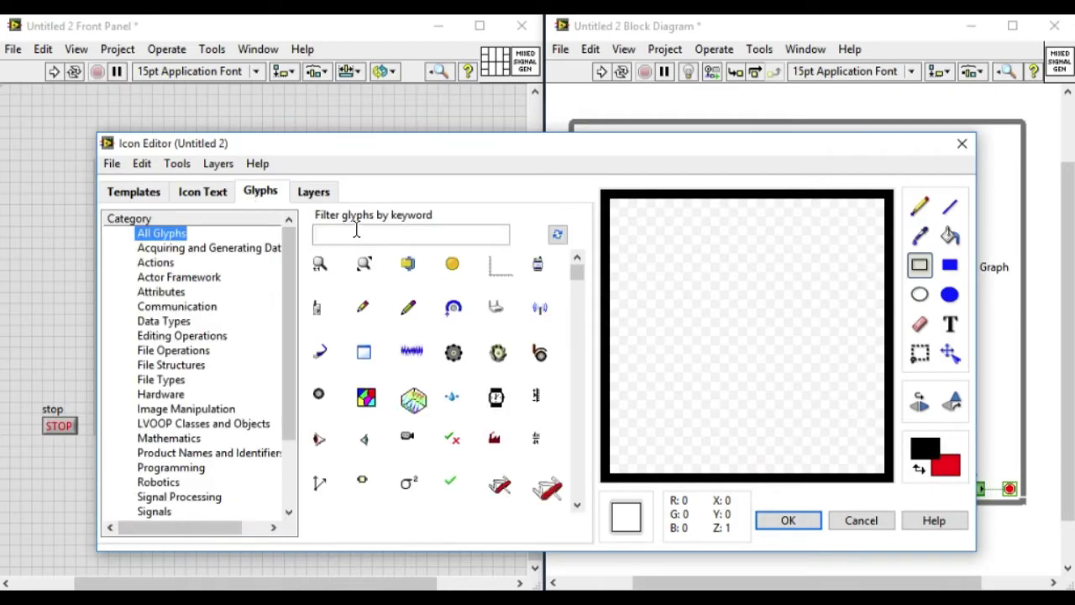
pyautogui.write('sig')
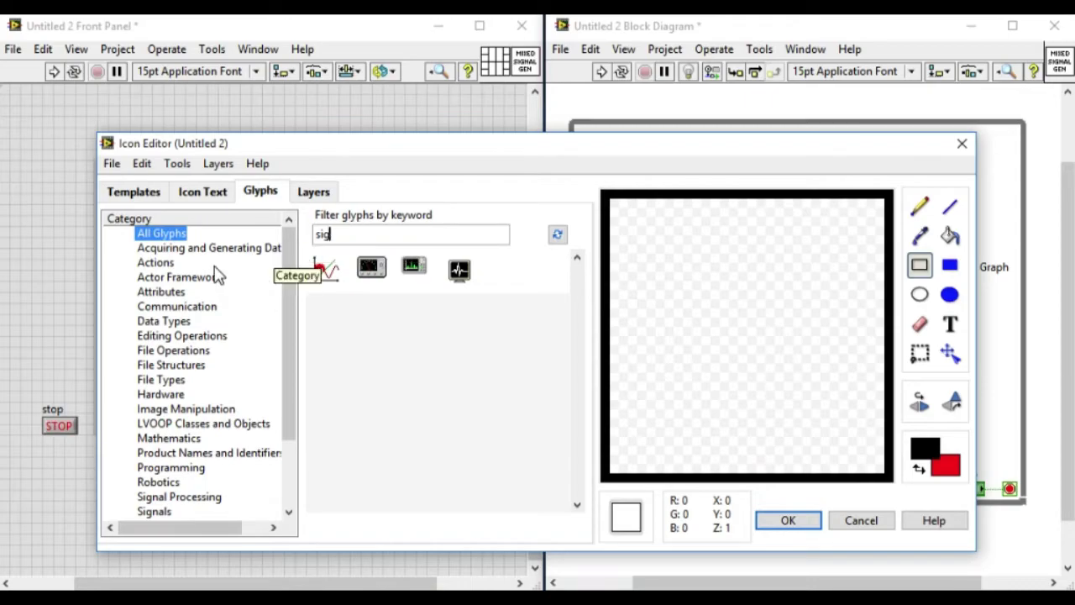
# Browse glyph categories from Acquiring and Generating Data down to LVOOP Classes and Objects.
pyautogui.click(144, 248)
pyautogui.click(168, 264)
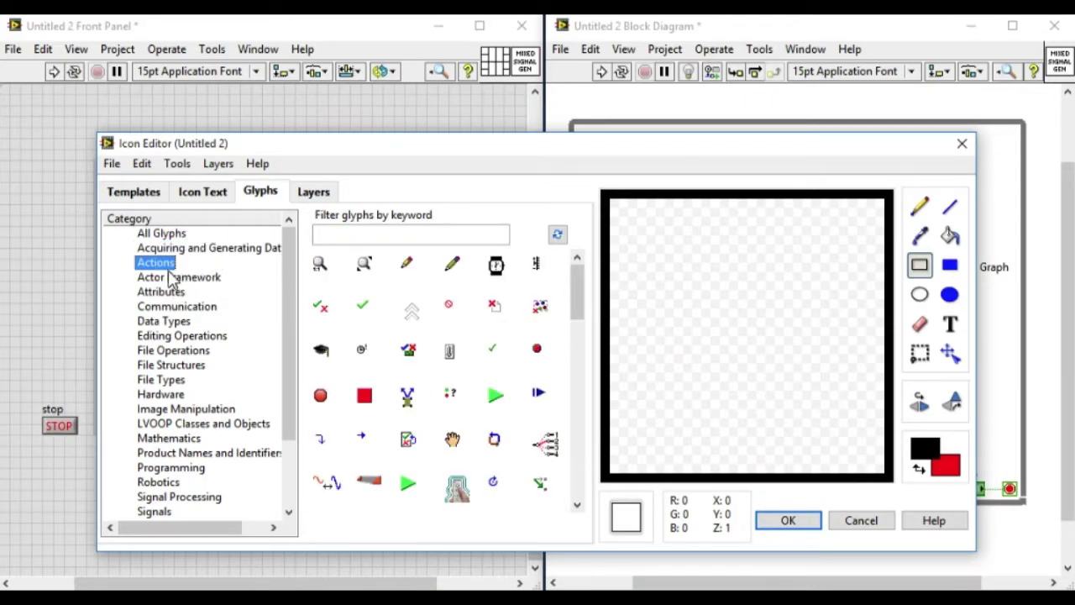
pyautogui.click(169, 293)
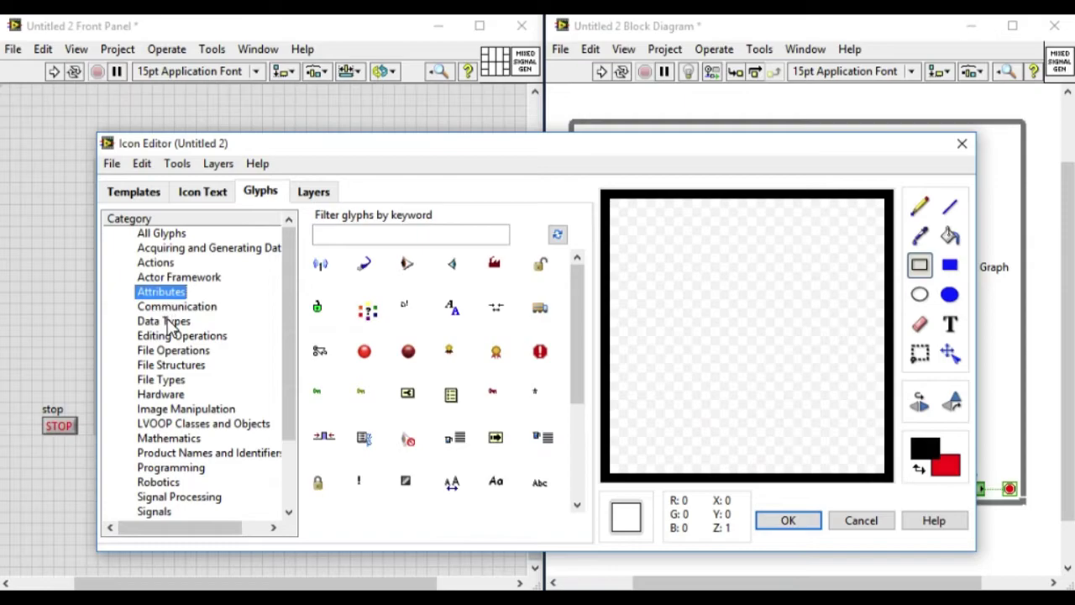
pyautogui.click(173, 323)
pyautogui.click(171, 353)
pyautogui.press('Down')
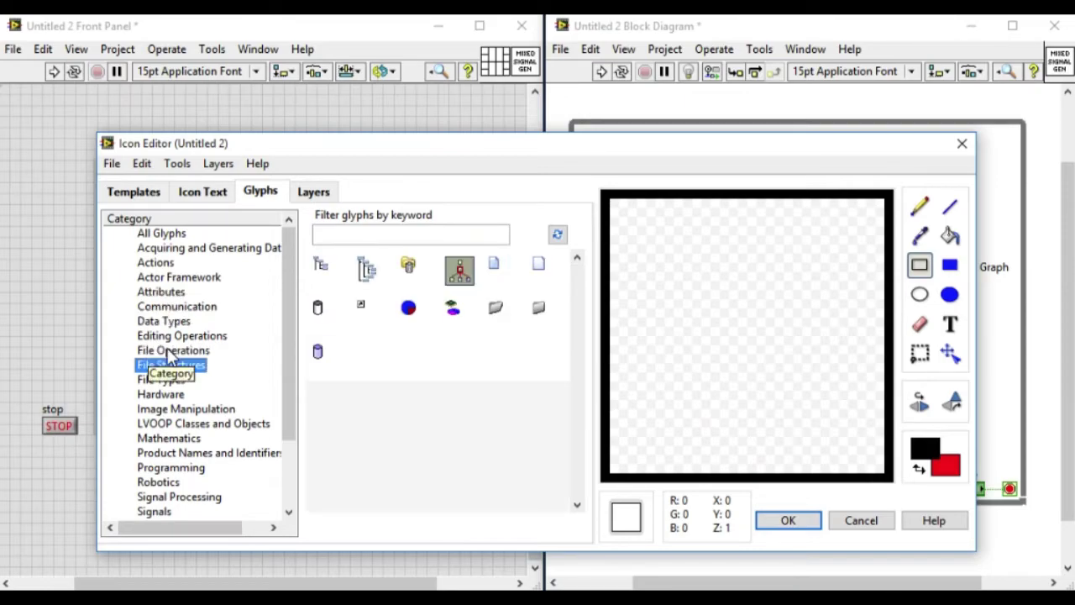
pyautogui.press('Down')
pyautogui.press('Down')
pyautogui.press('Down')
pyautogui.press('Down')
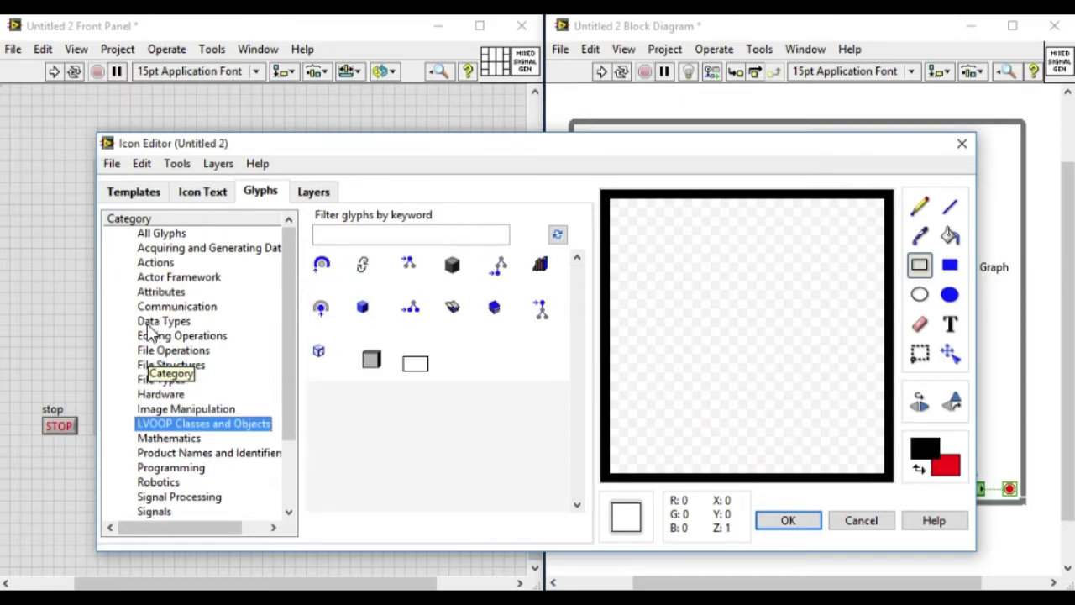
# Filter the glyphs by the keyword 'signal', then shorten the keyword.
pyautogui.click(334, 235)
pyautogui.write('s')
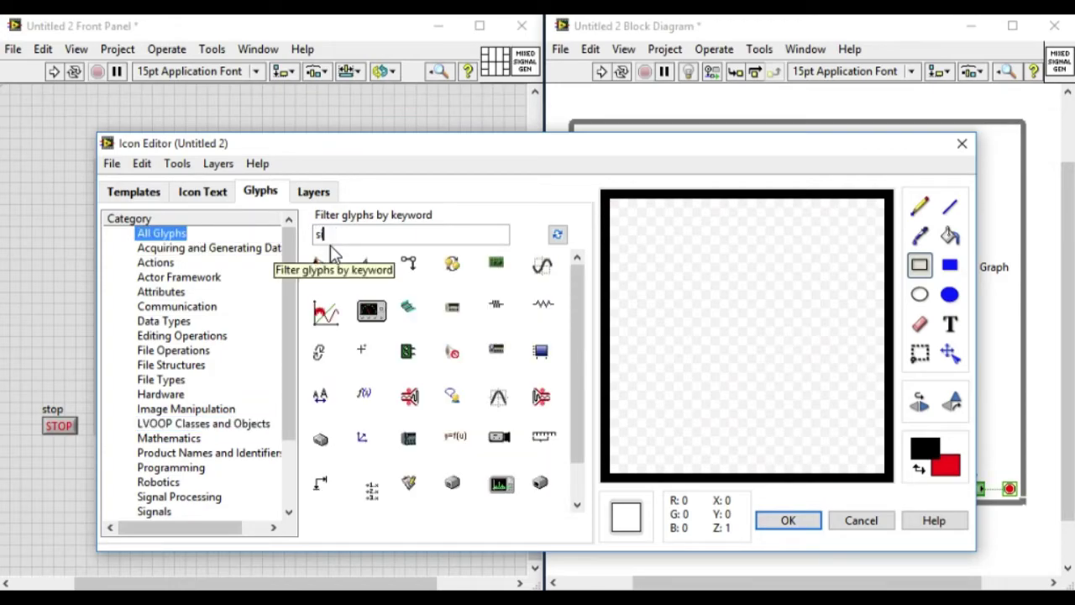
pyautogui.write('ignal')
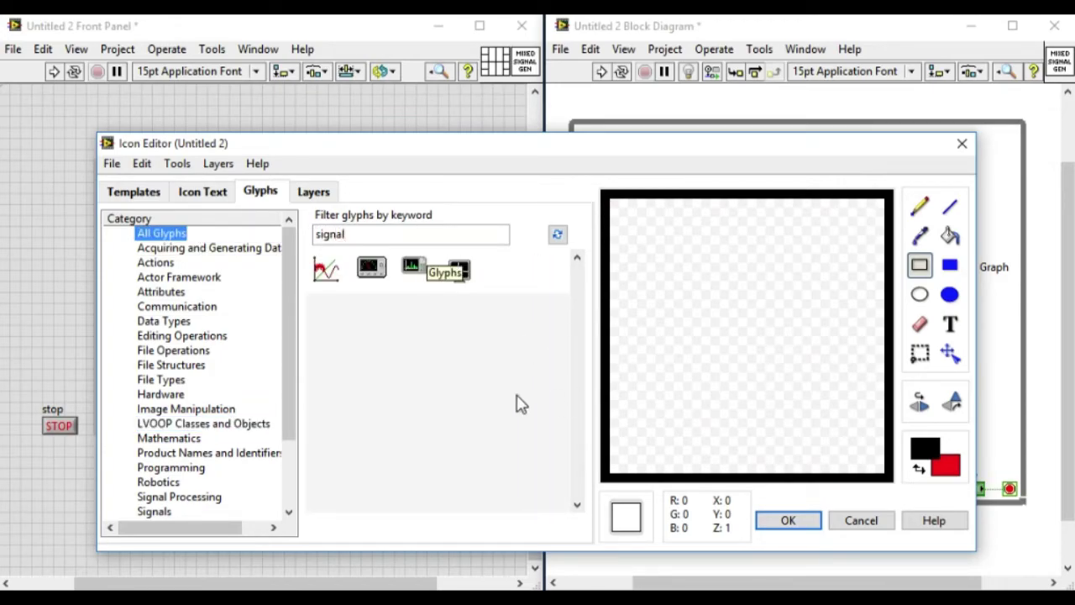
pyautogui.press('BackSpace')
pyautogui.press('BackSpace')
pyautogui.press('BackSpace')
pyautogui.press('BackSpace')
pyautogui.press('BackSpace')
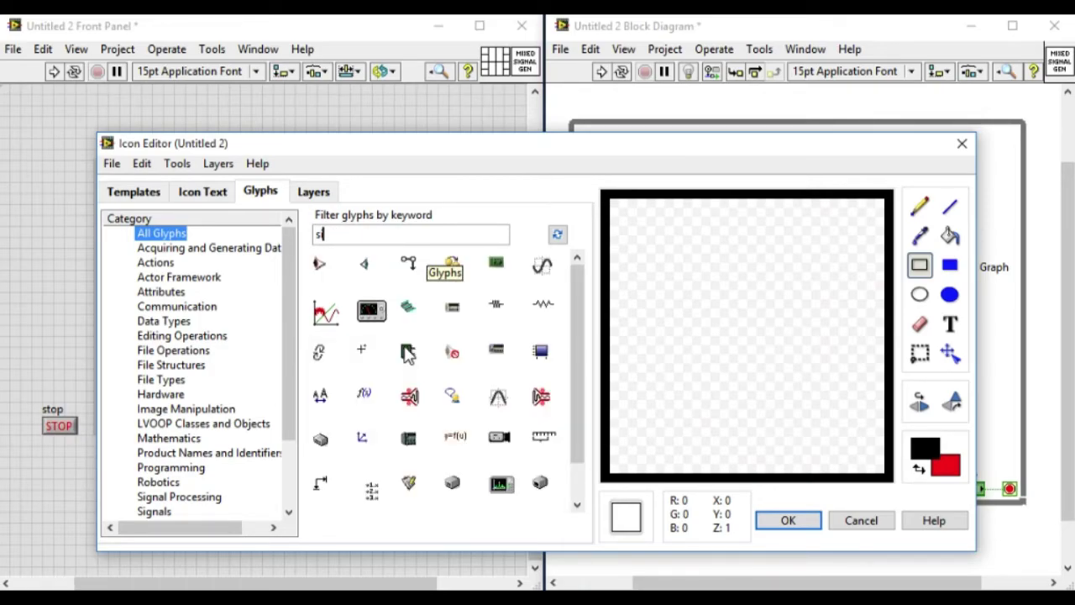
pyautogui.press('BackSpace')
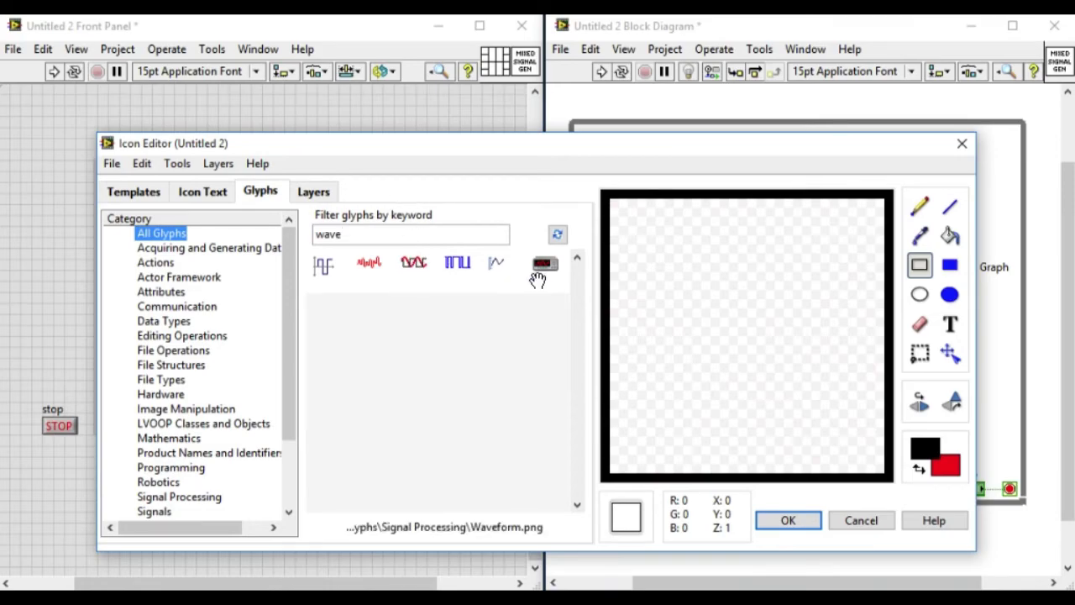
# Drop the red Waveform glyph into the bordered icon, nudge it lower, and apply the icon.
pyautogui.moveTo(411, 264)
pyautogui.mouseDown()
pyautogui.moveTo(777, 381)
pyautogui.moveTo(752, 313)
pyautogui.mouseUp()
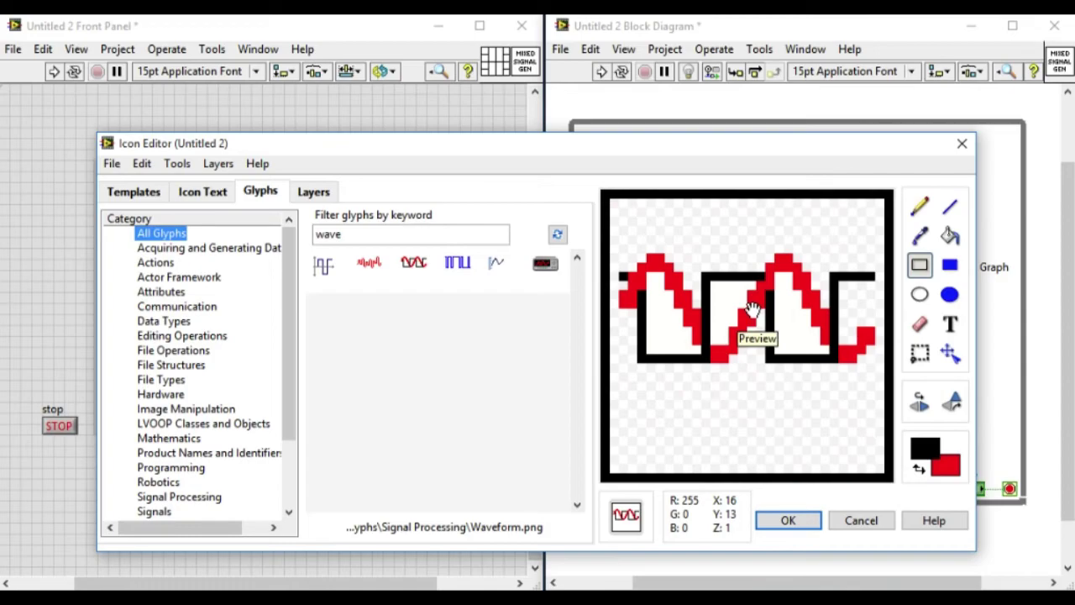
pyautogui.moveTo(752, 313); pyautogui.dragTo(753, 327)
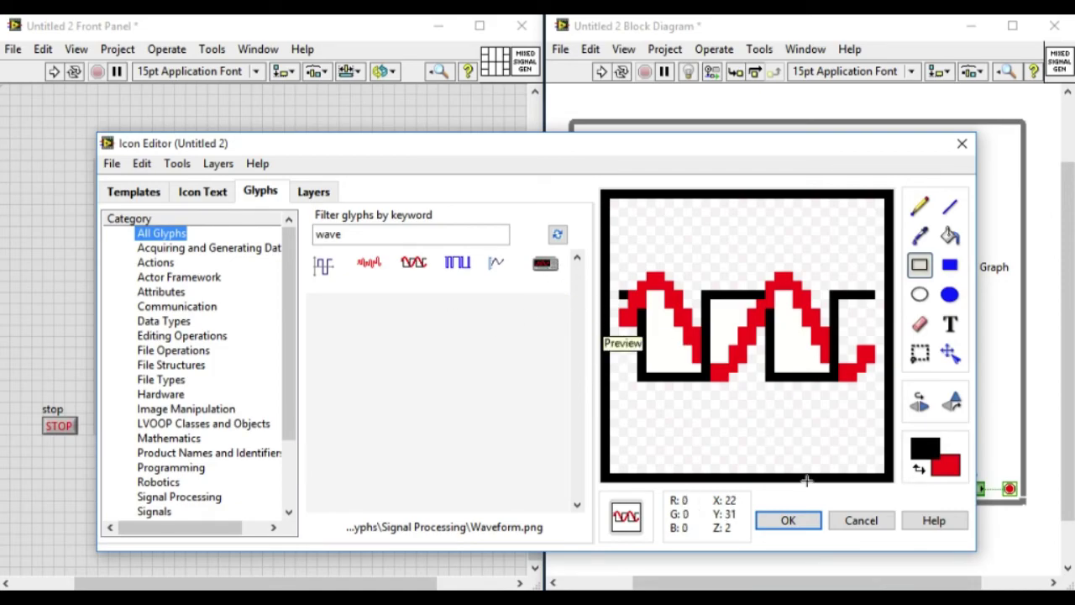
pyautogui.click(790, 521)
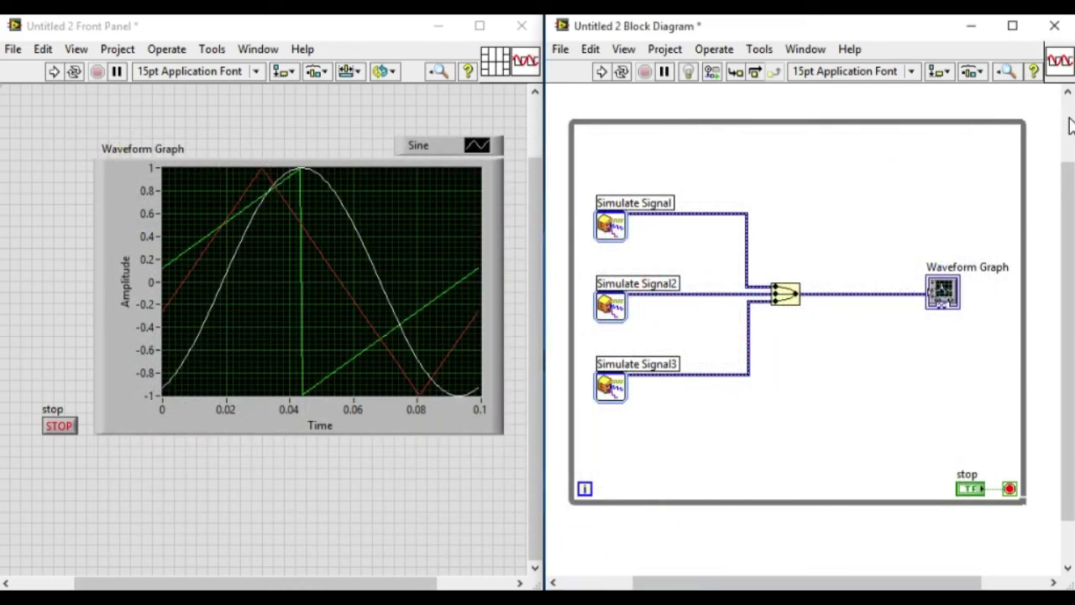
pyautogui.moveTo(1014, 220); pyautogui.dragTo(984, 295)
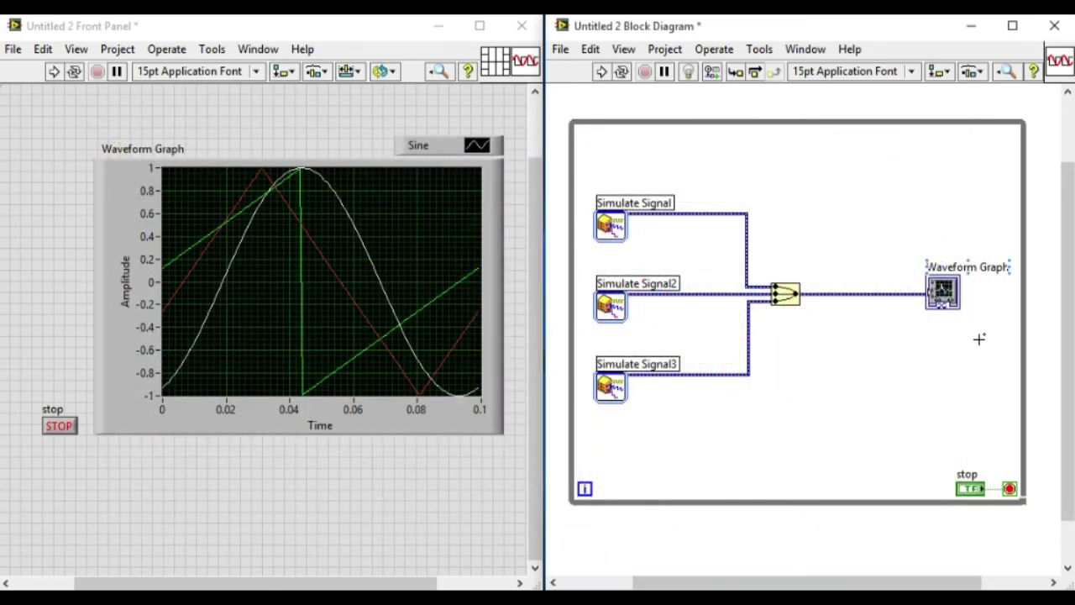